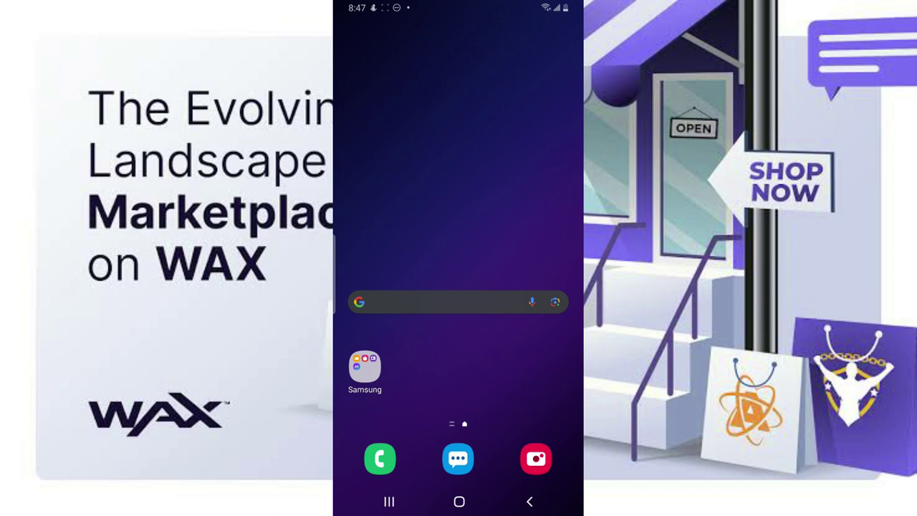
# - Pull down the notification shade, then dismiss it and return to the home screen
pyautogui.moveTo(458, 7); pyautogui.dragTo(459, 215)
pyautogui.moveTo(459, 143); pyautogui.dragTo(459, 179)
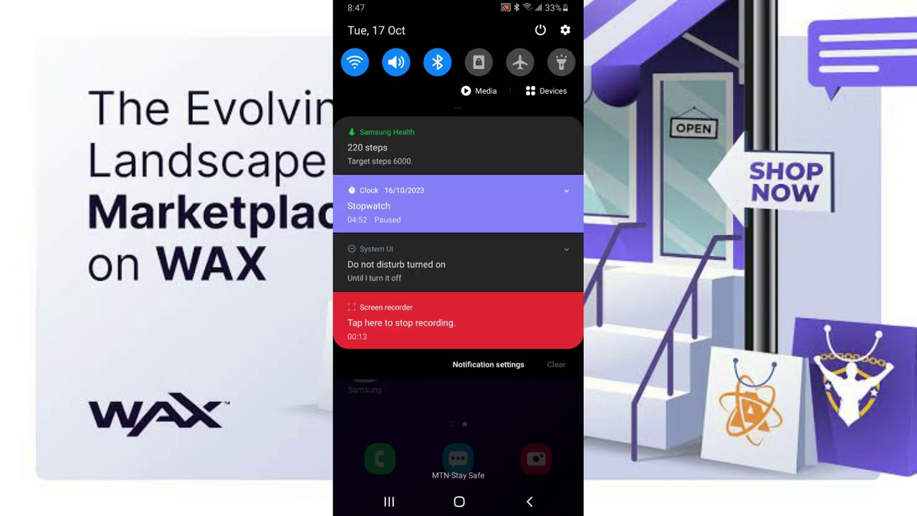
pyautogui.click(402, 322)
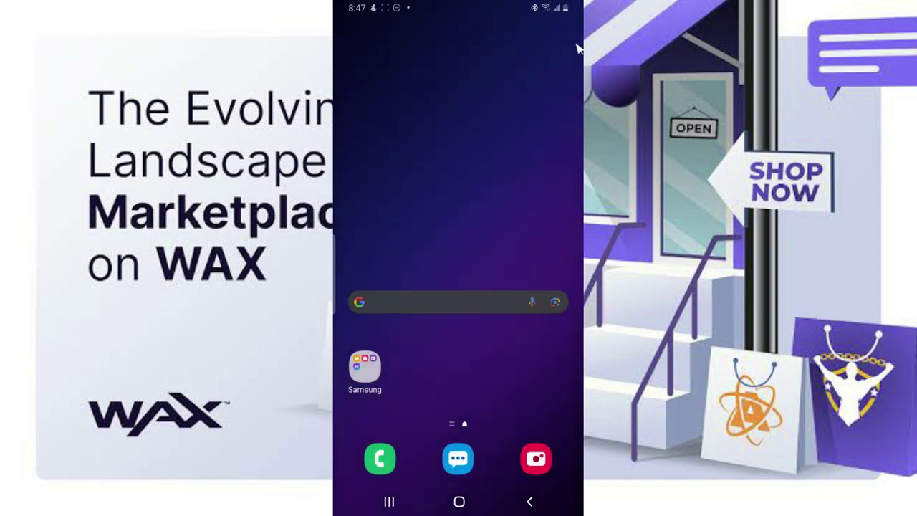
pyautogui.scroll(-2, 481, 209)
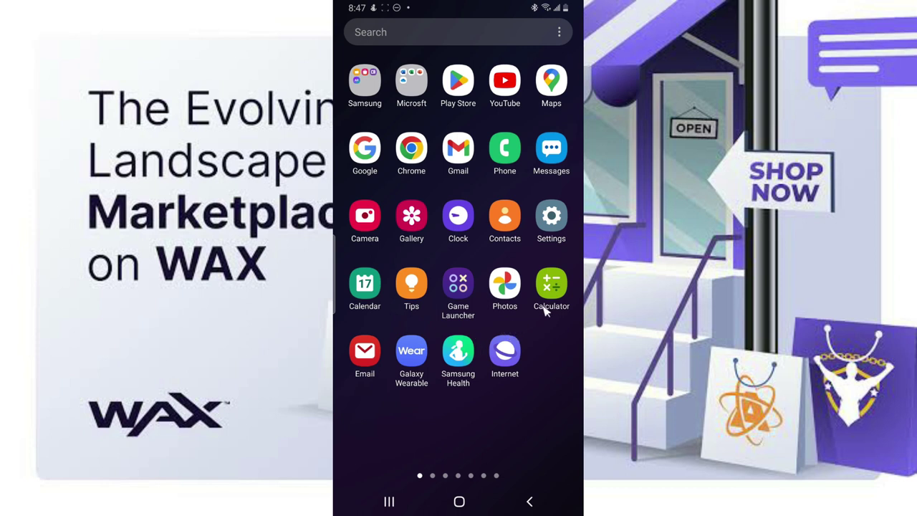
pyautogui.click(529, 502)
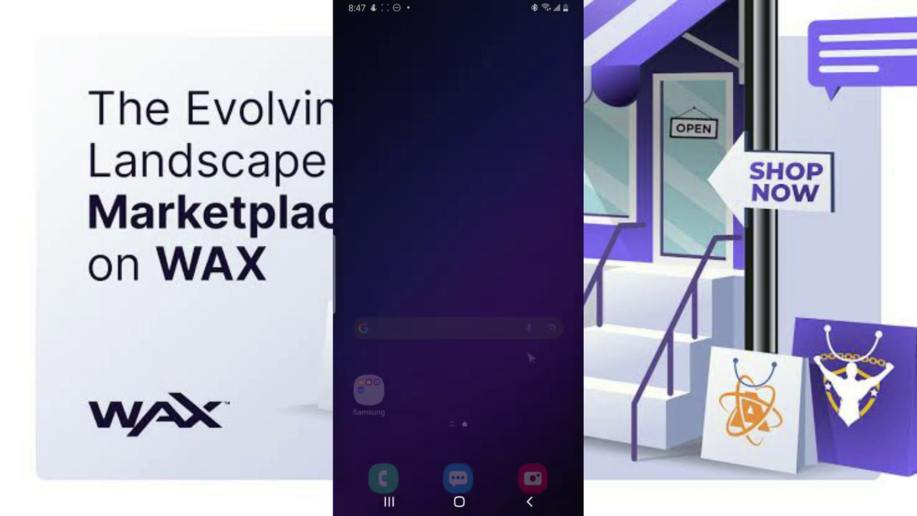
# - Open the app drawer, page through to the Wombat app and launch it
pyautogui.moveTo(459, 401); pyautogui.dragTo(459, 179)
pyautogui.moveTo(530, 286); pyautogui.dragTo(386, 287)
pyautogui.moveTo(531, 286)
pyautogui.mouseDown()
pyautogui.moveTo(387, 286)
pyautogui.moveTo(530, 287)
pyautogui.mouseUp()
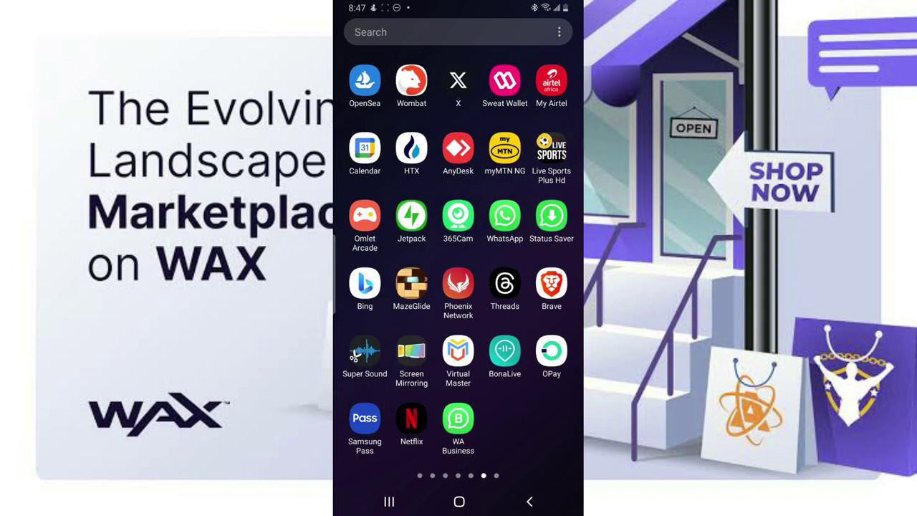
pyautogui.click(436, 208)
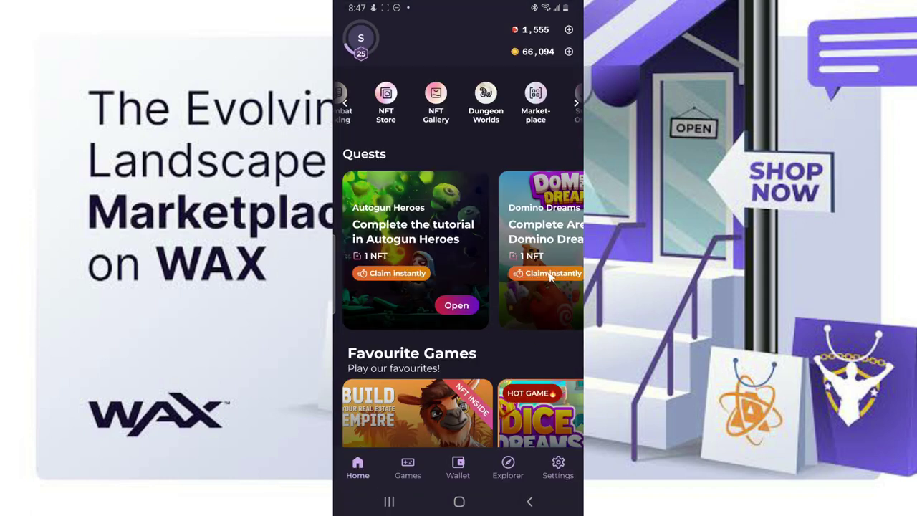
# - Open Wombat's NFT Gallery and expand Womplay Extra to show its Confetti and Wombatium items
pyautogui.click(436, 100)
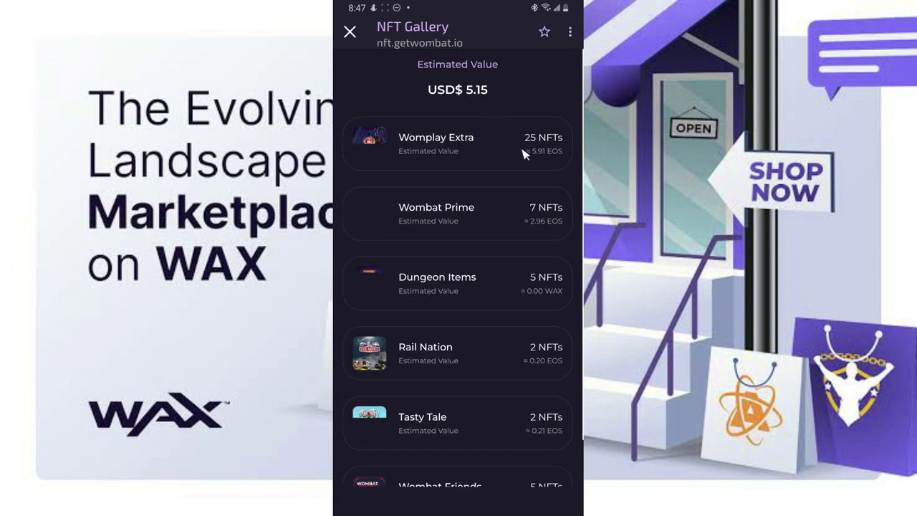
pyautogui.scroll(-1, 511, 265)
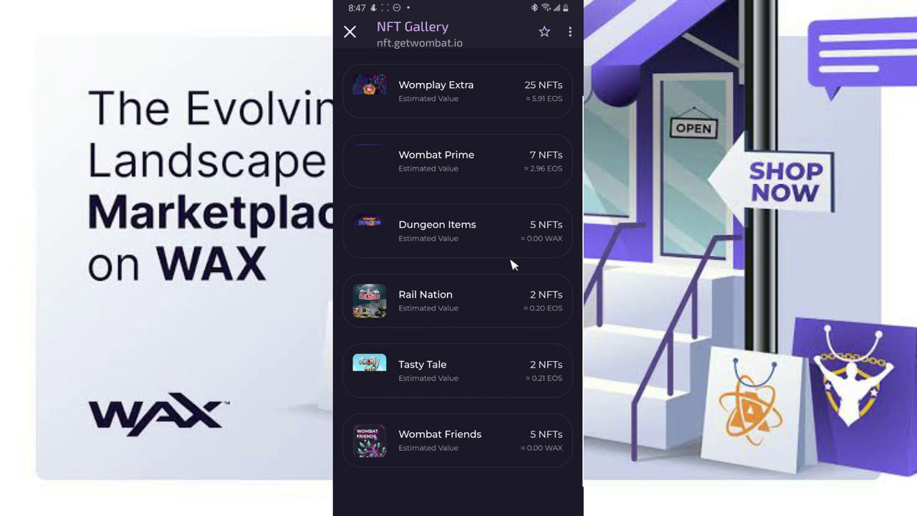
pyautogui.scroll(1, 511, 264)
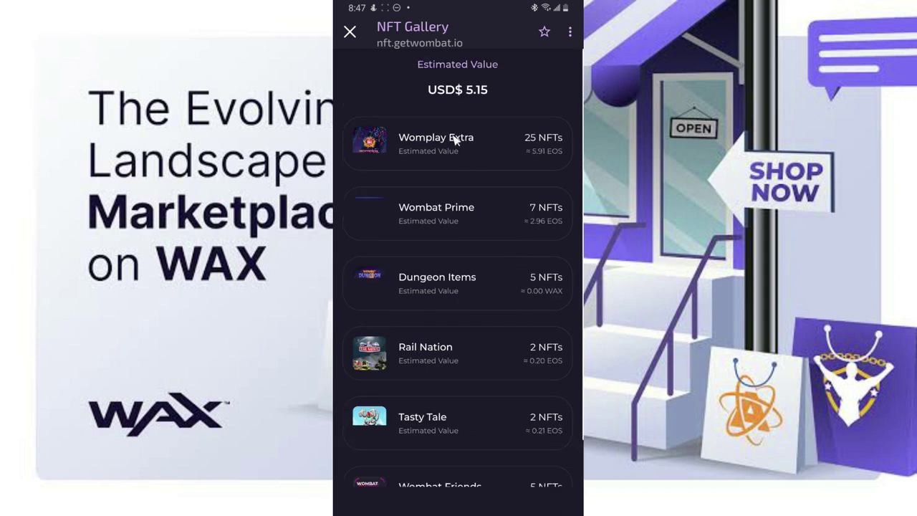
pyautogui.click(487, 157)
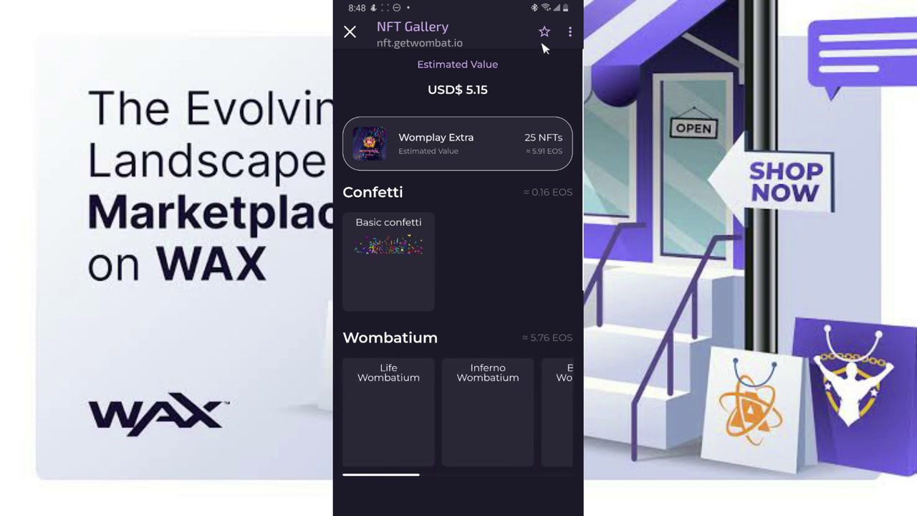
pyautogui.scroll(-2, 542, 48)
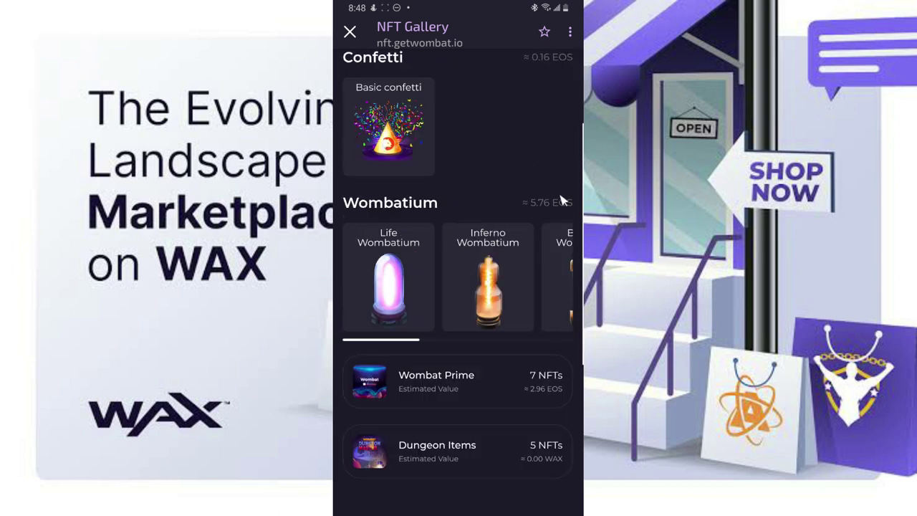
# - Open Life Wombatium #9577 and start a market listing, which suggests 2.71 EOS with a 10.5% fee
pyautogui.click(388, 279)
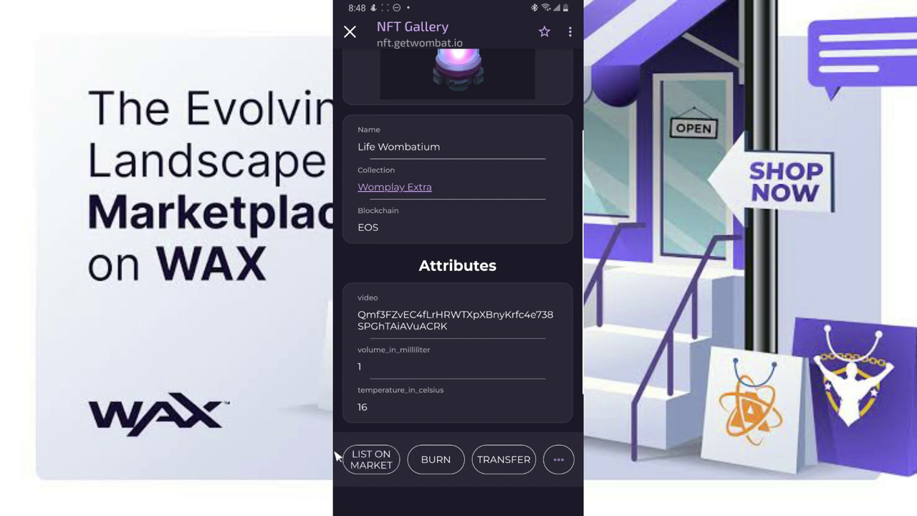
pyautogui.click(371, 459)
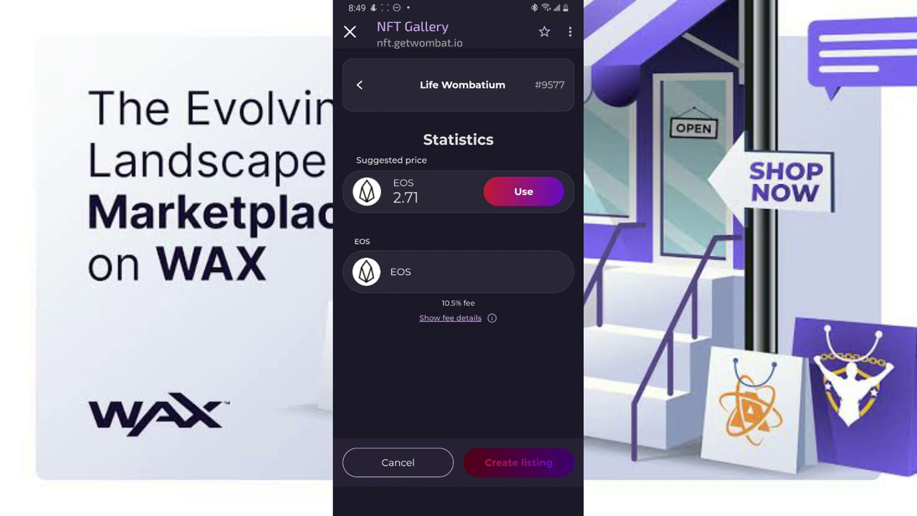
# - Price Life Wombatium at 2.8 EOS (receiving 2.506 EOS) and submit; it fails with missing signatures
pyautogui.click(523, 191)
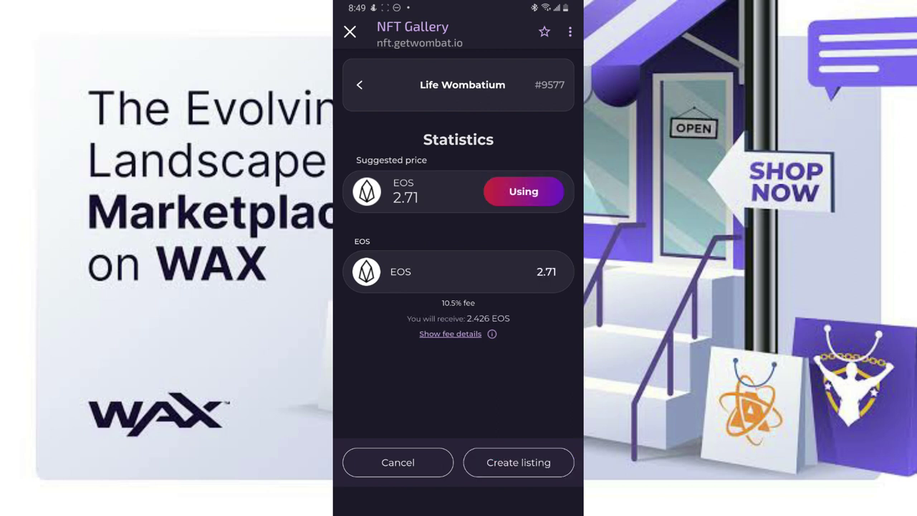
pyautogui.click(556, 276)
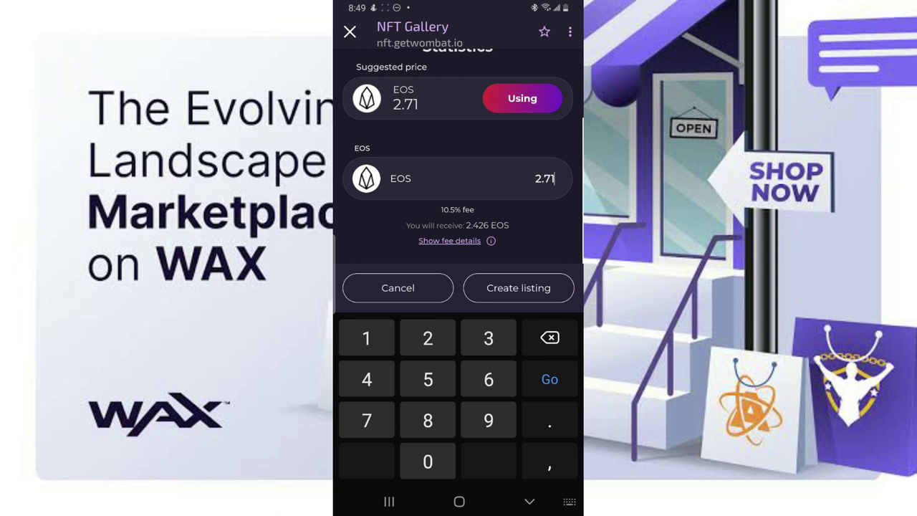
pyautogui.press('BackSpace')
pyautogui.press('BackSpace')
pyautogui.press('BackSpace')
pyautogui.write('.8')
pyautogui.click(530, 502)
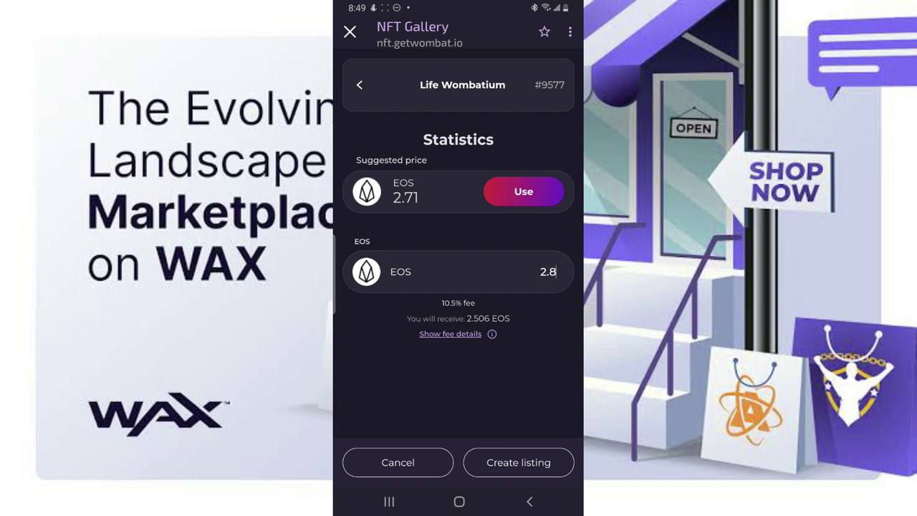
pyautogui.click(519, 463)
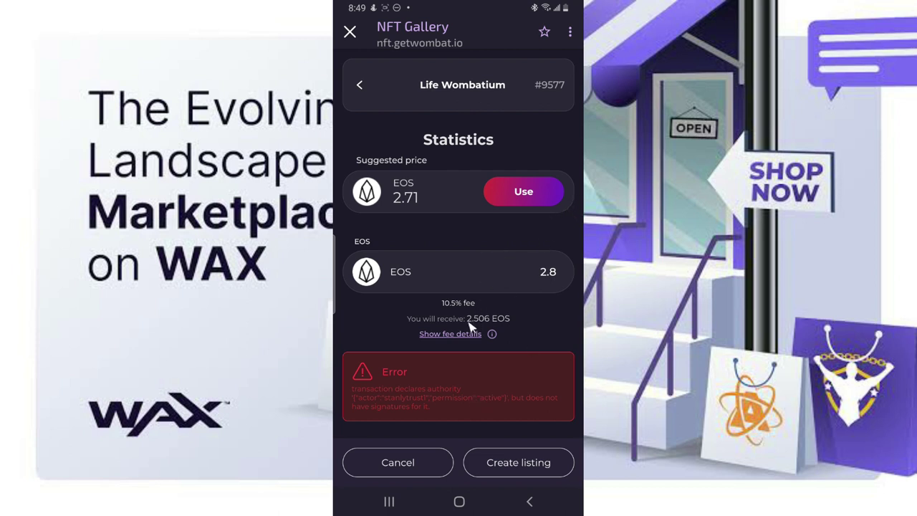
# - Abandon the failed listing, back out of Life Wombatium's details and close the NFT Gallery
pyautogui.click(399, 463)
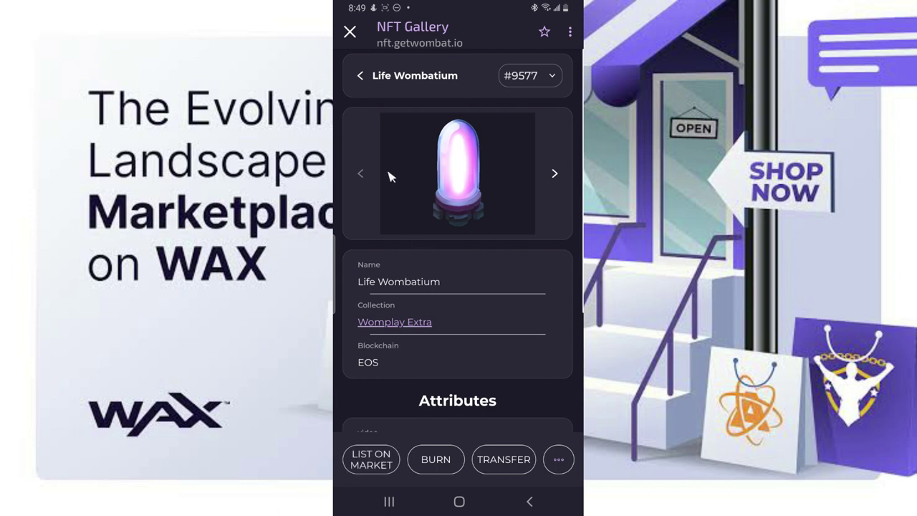
pyautogui.click(358, 77)
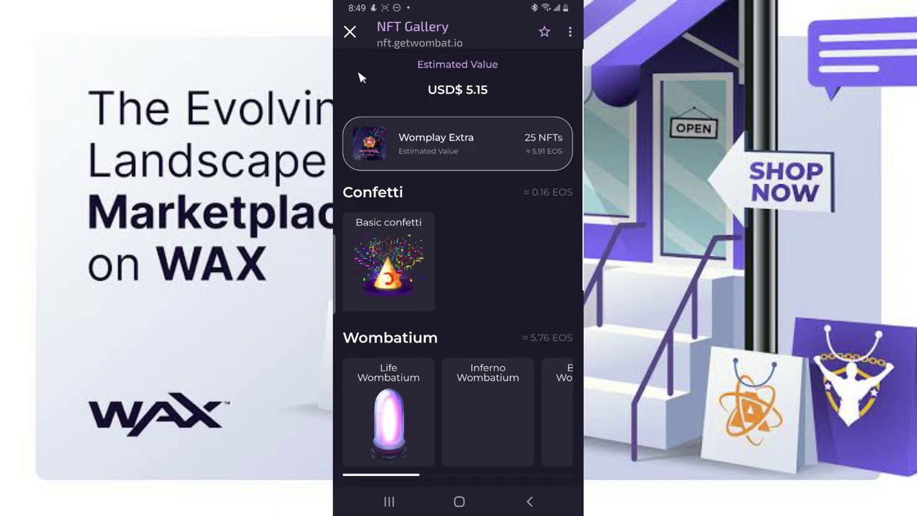
pyautogui.scroll(-2, 360, 76)
pyautogui.scroll(2, 363, 78)
pyautogui.scroll(-6, 365, 89)
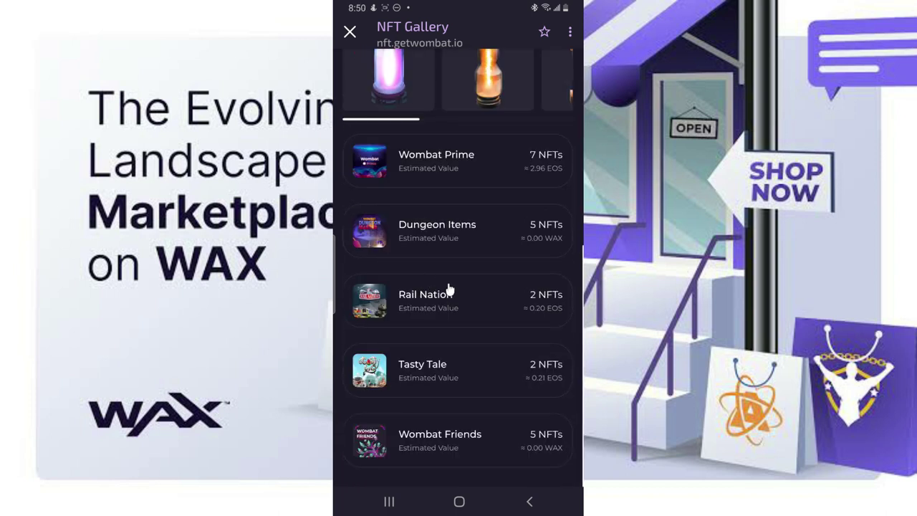
pyautogui.scroll(6, 449, 287)
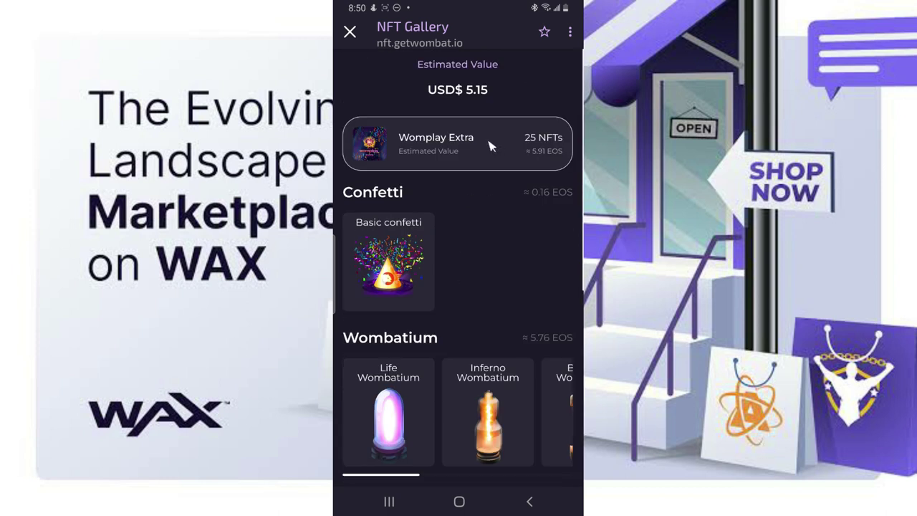
pyautogui.click(349, 31)
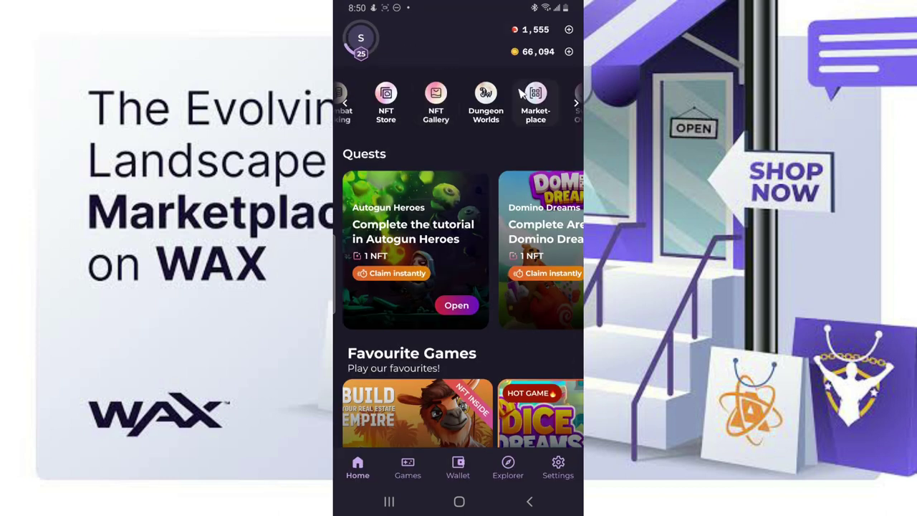
# - Choose AtomicHub on the EOS chain from Wombat's marketplace list to open eos.atomichub.io
pyautogui.click(532, 100)
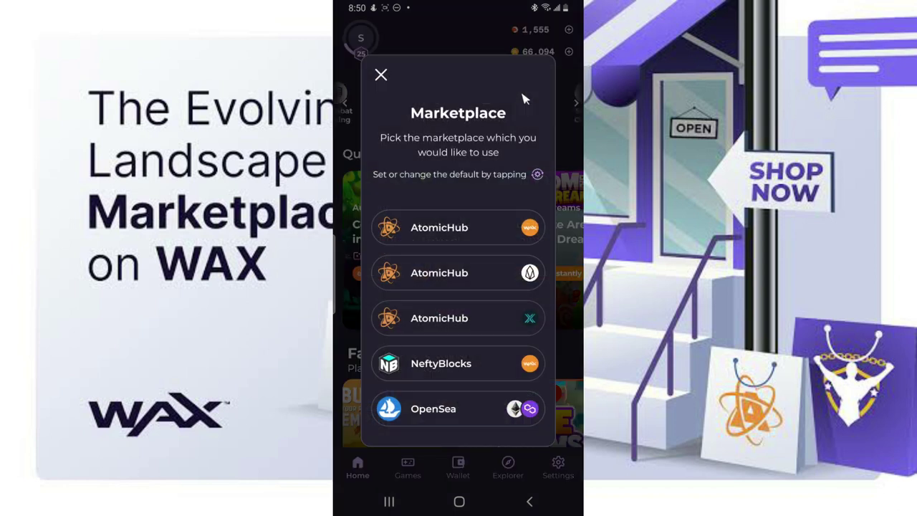
pyautogui.click(457, 292)
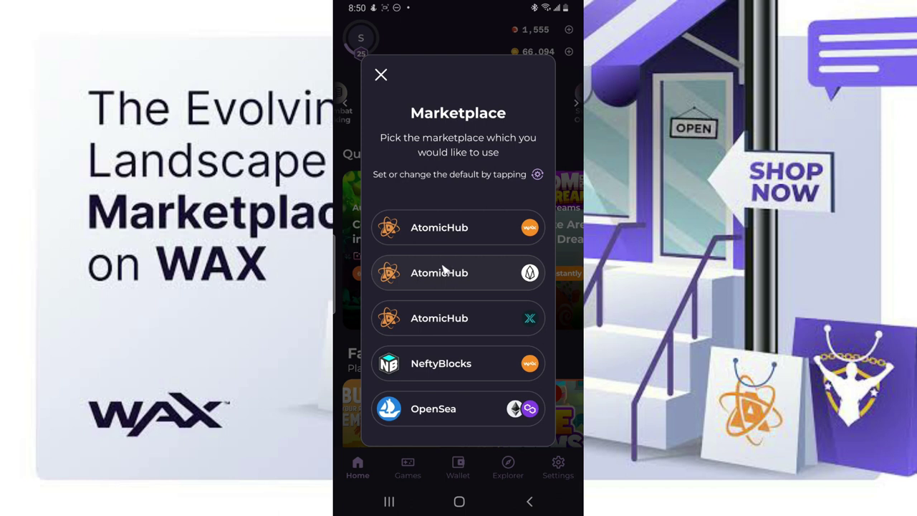
pyautogui.click(444, 270)
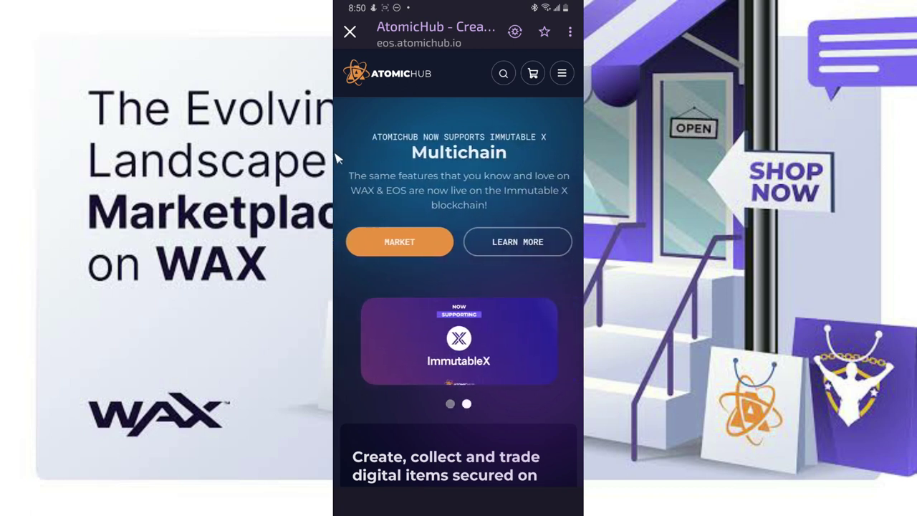
# - Log in to AtomicHub from its site menu, choosing Wombat as the wallet provider
pyautogui.click(562, 73)
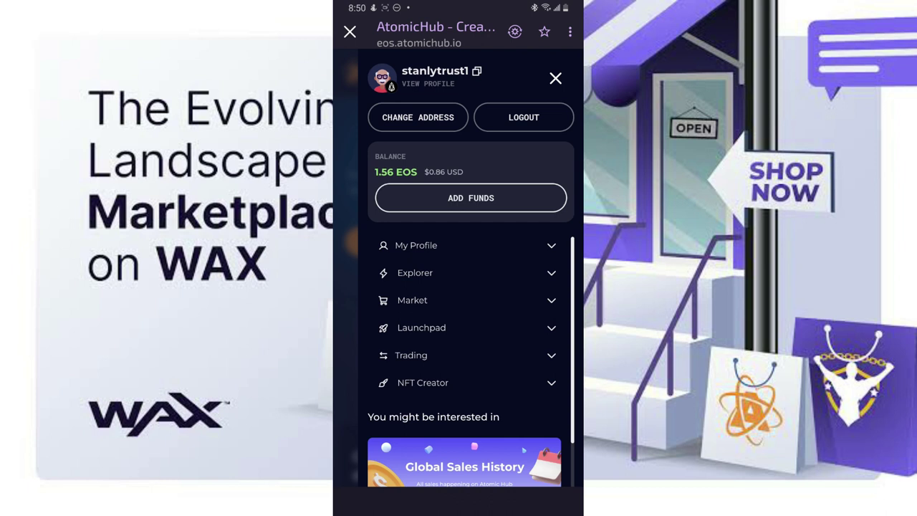
pyautogui.click(555, 78)
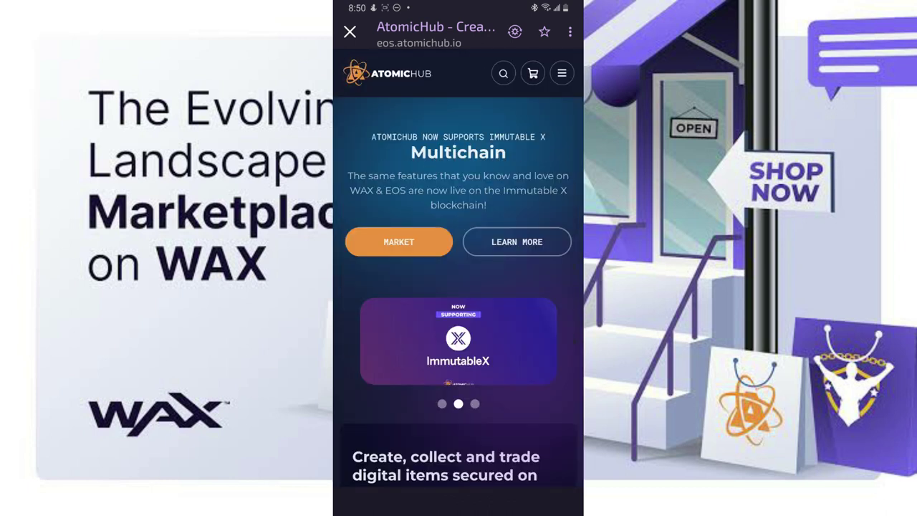
pyautogui.click(562, 73)
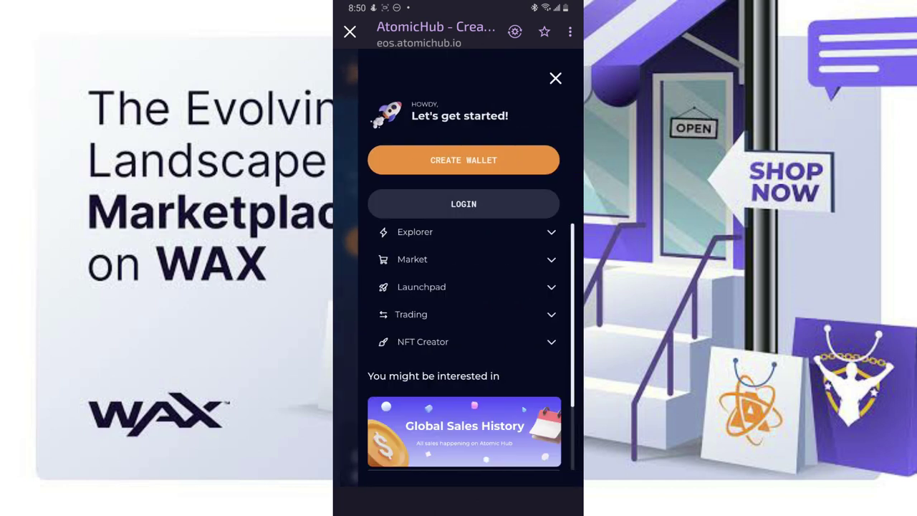
pyautogui.click(555, 78)
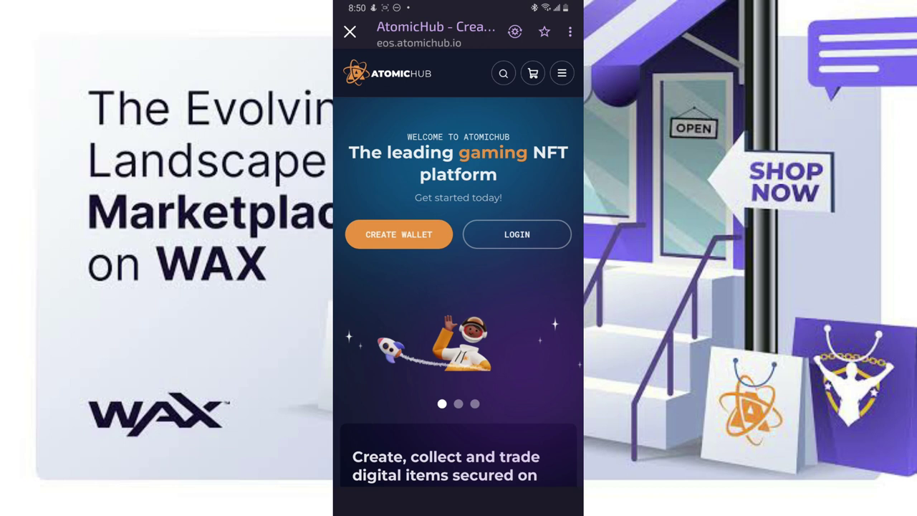
pyautogui.click(517, 235)
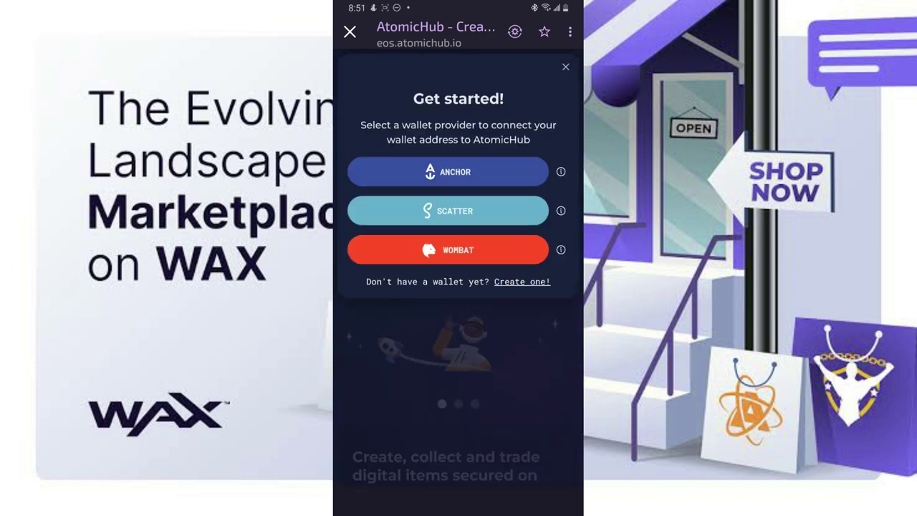
pyautogui.press('Escape')
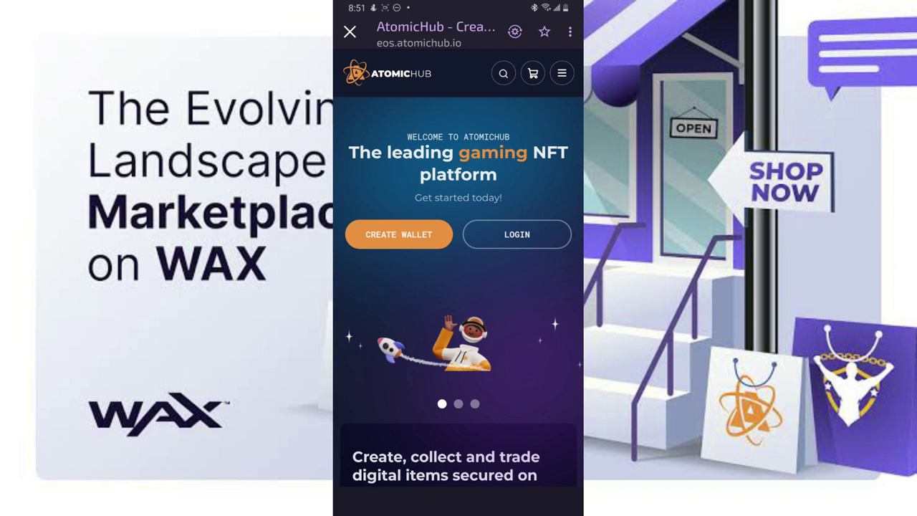
pyautogui.click(561, 73)
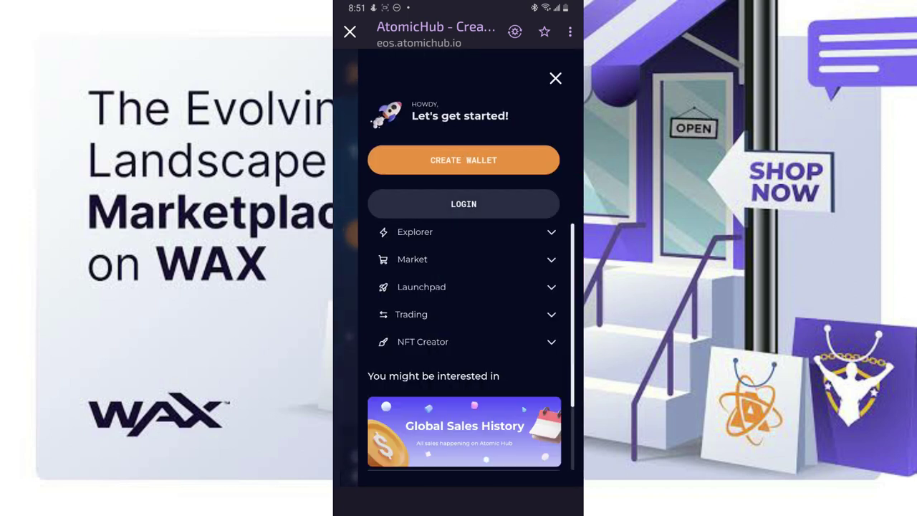
pyautogui.click(464, 203)
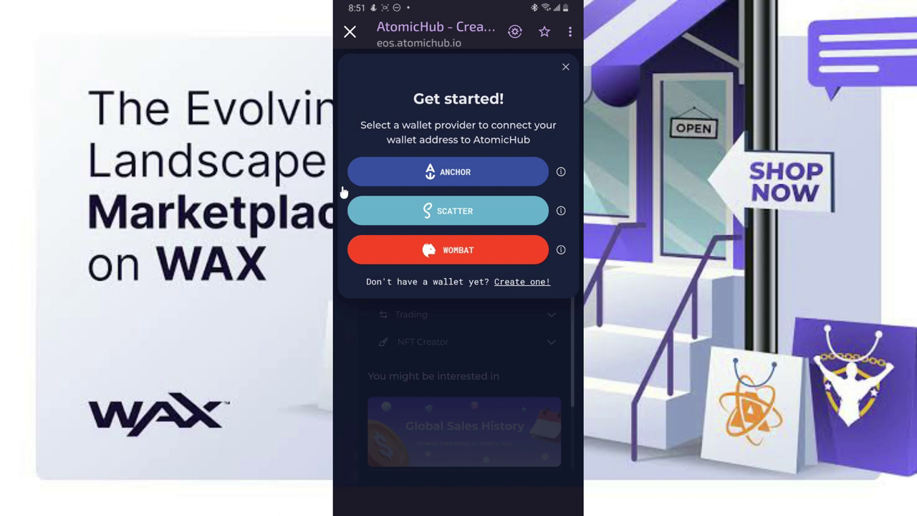
pyautogui.click(380, 258)
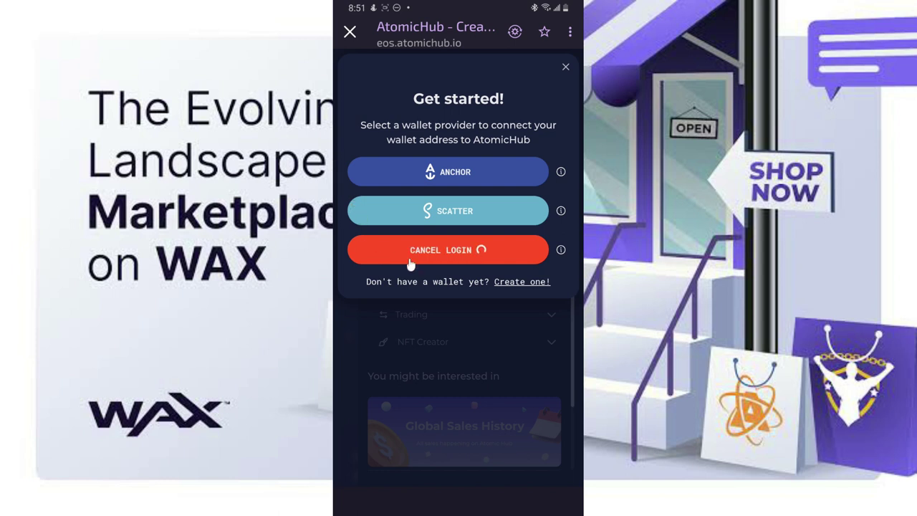